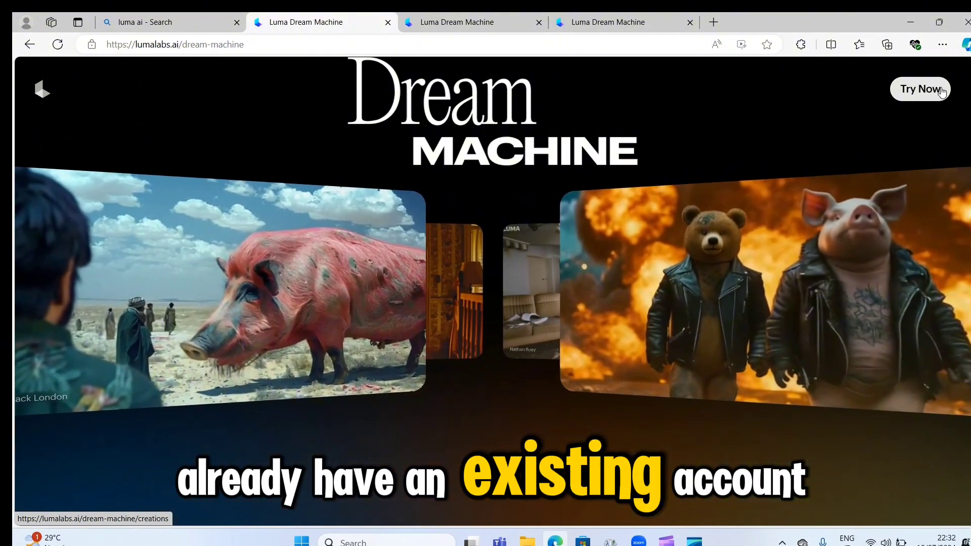
Go from the landing page to the Creations page via Try Now.
click(929, 89)
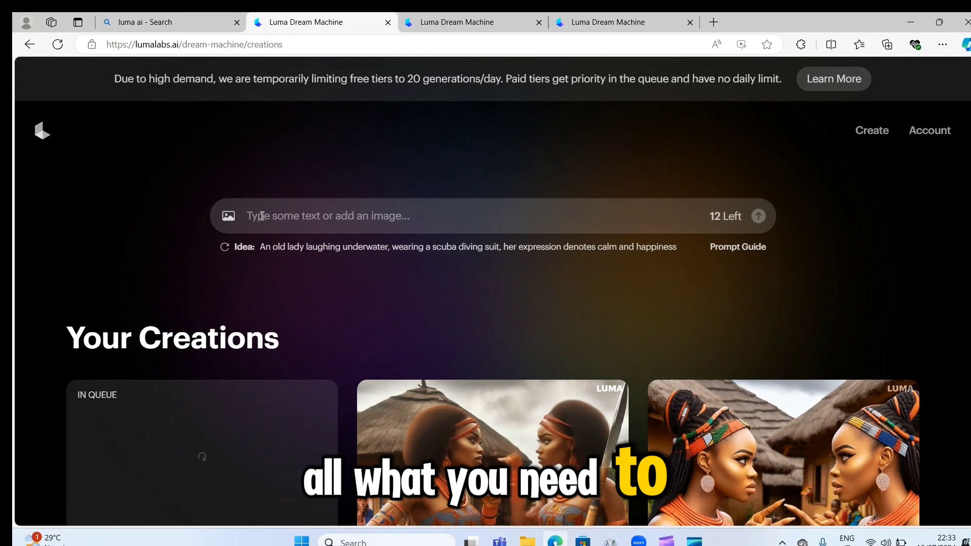
Attach the yu image from USB Drive (D:) as the start frame.
click(228, 217)
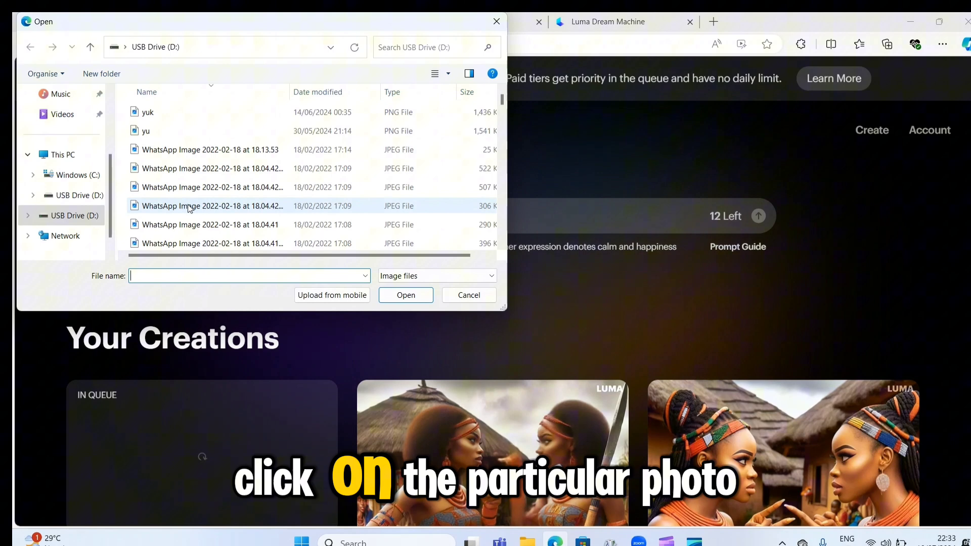
click(142, 134)
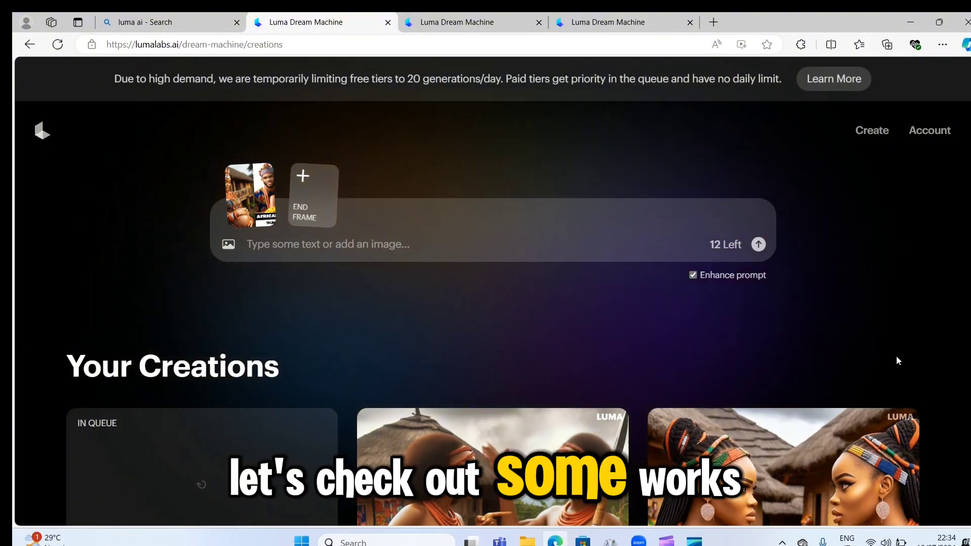
Scroll down the Your Creations gallery to review earlier generated videos.
scroll(486, 303, down, 6)
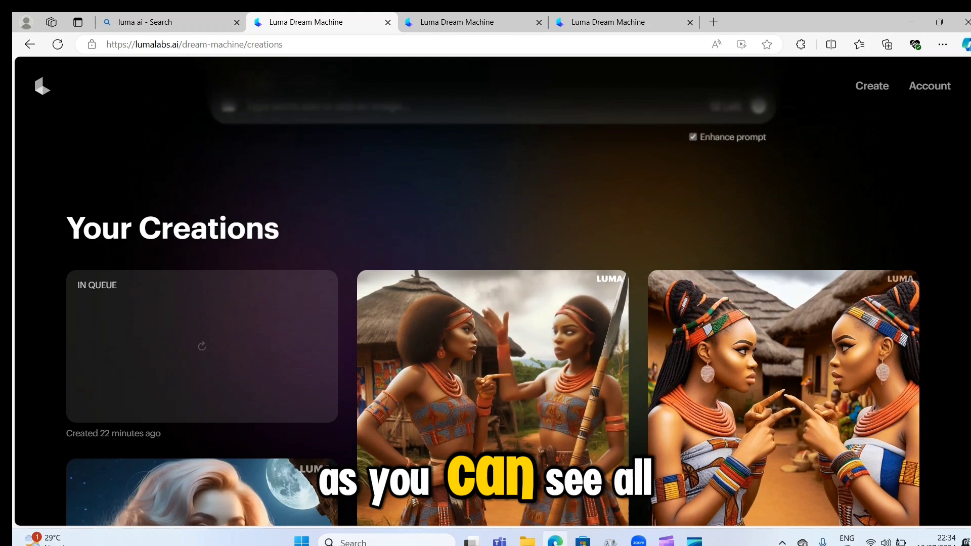
scroll(485, 303, down, 2)
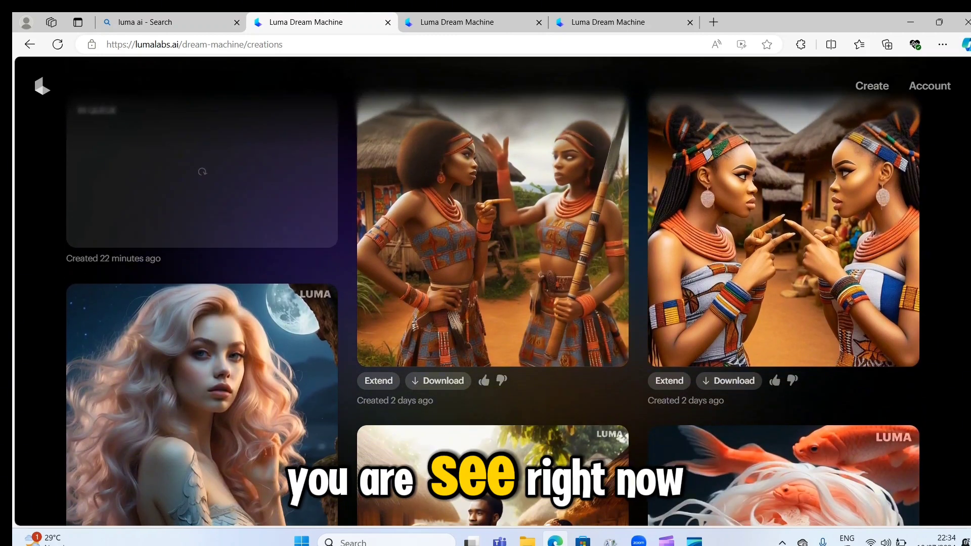
scroll(493, 303, down, 2)
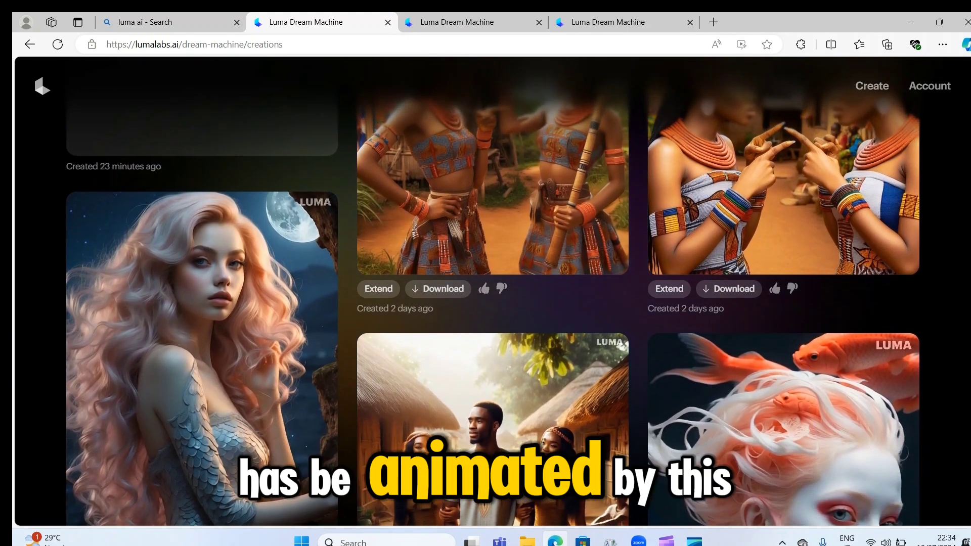
scroll(494, 304, down, 2)
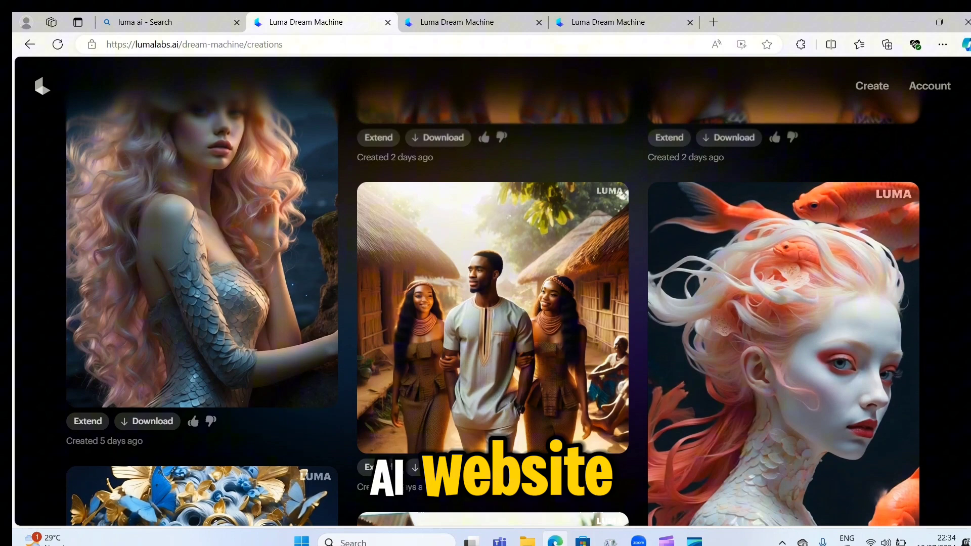
scroll(493, 303, down, 4)
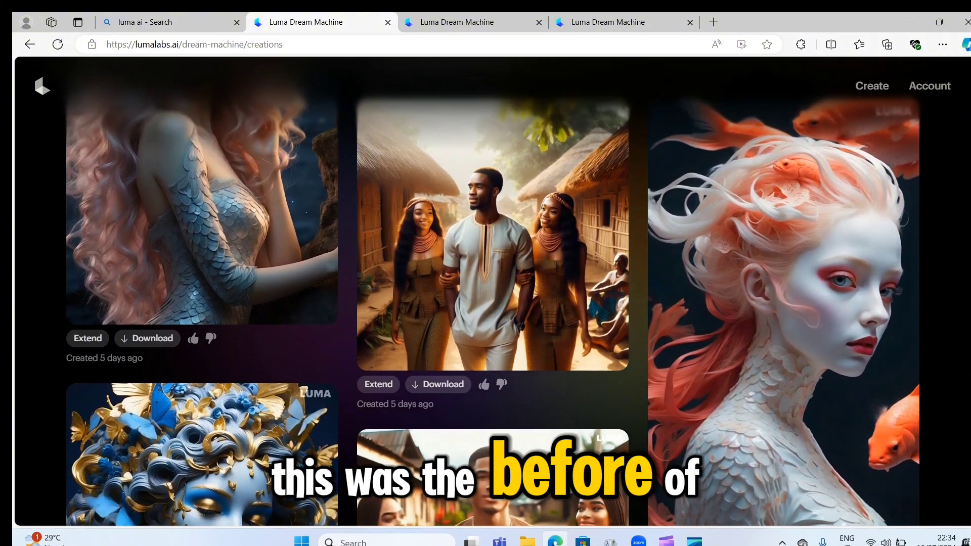
scroll(493, 303, down, 4)
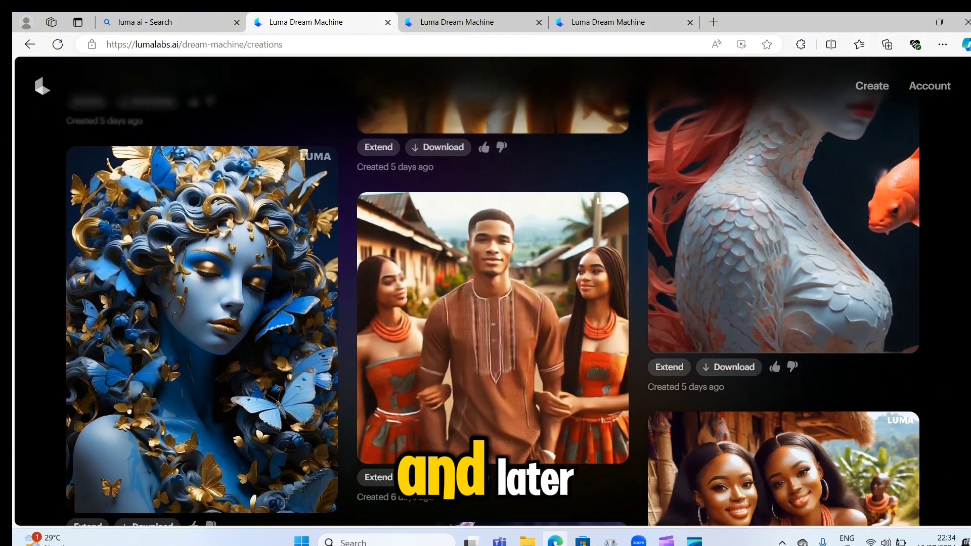
scroll(493, 303, down, 2)
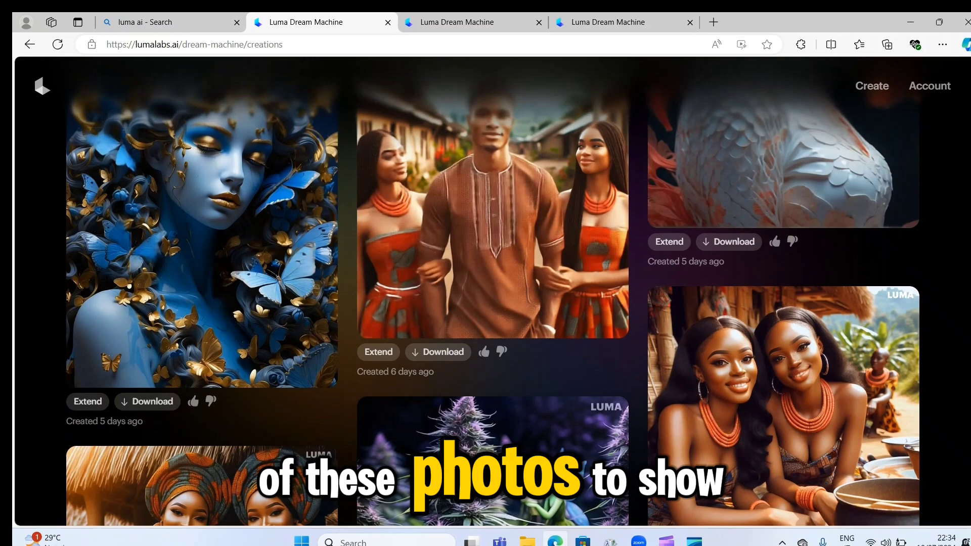
scroll(493, 303, down, 3)
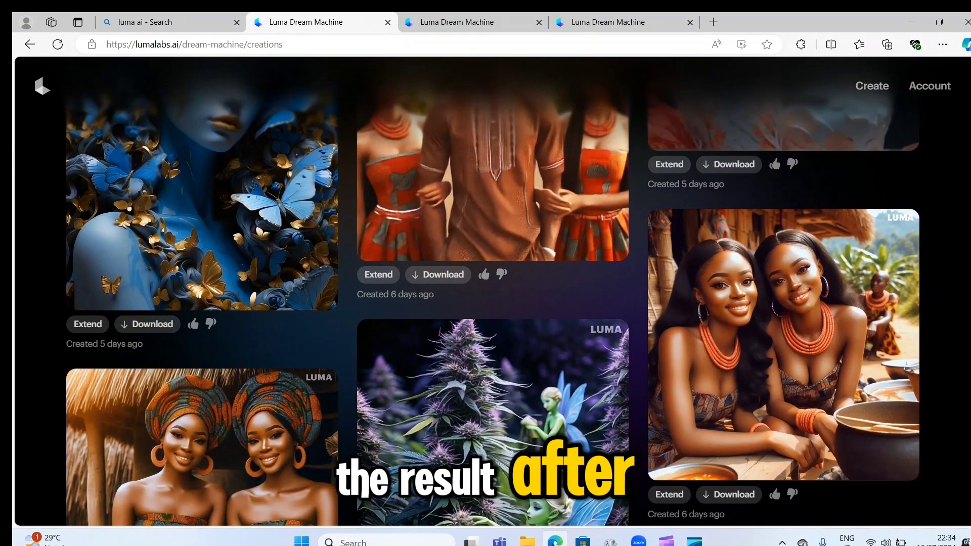
scroll(494, 303, down, 4)
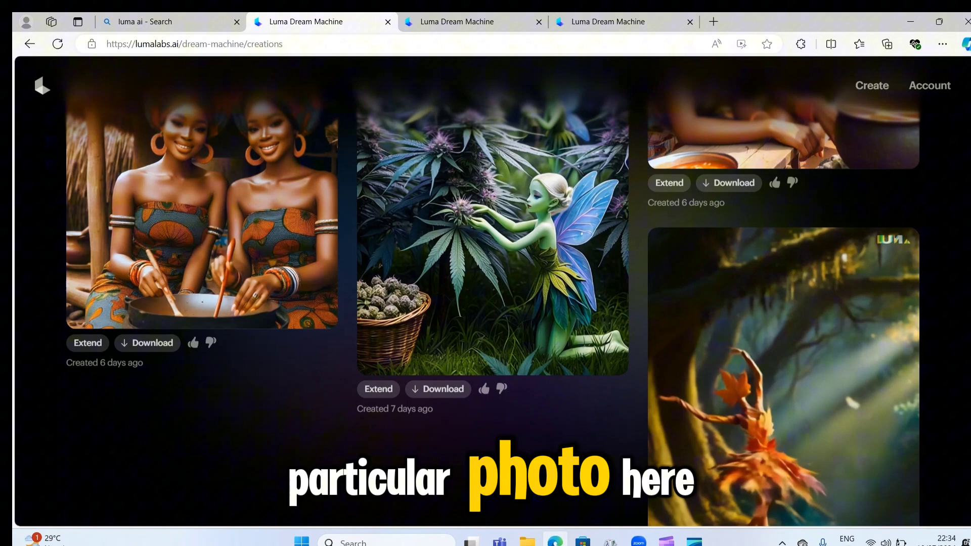
Play the leaf-dancer creation's video.
scroll(785, 354, down, 1)
click(784, 354)
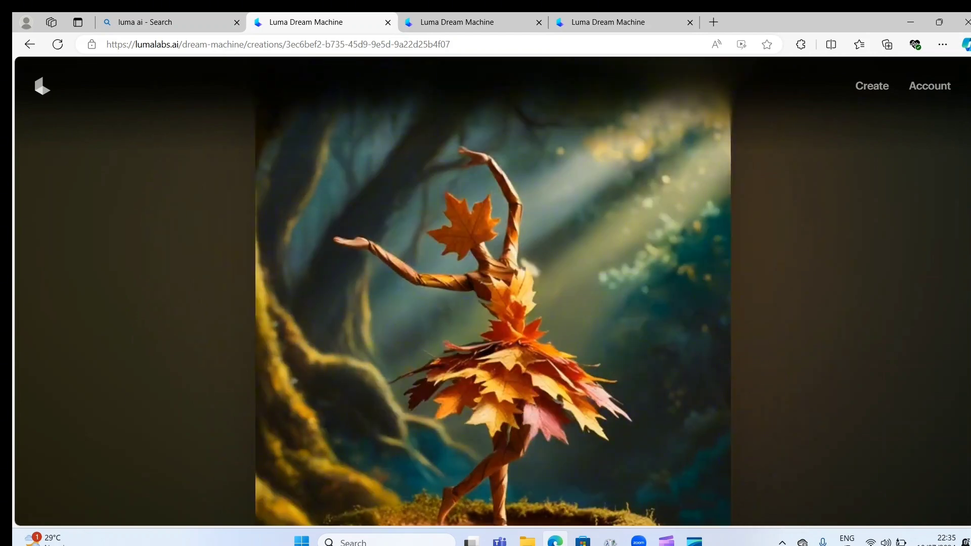
scroll(493, 303, up, 1)
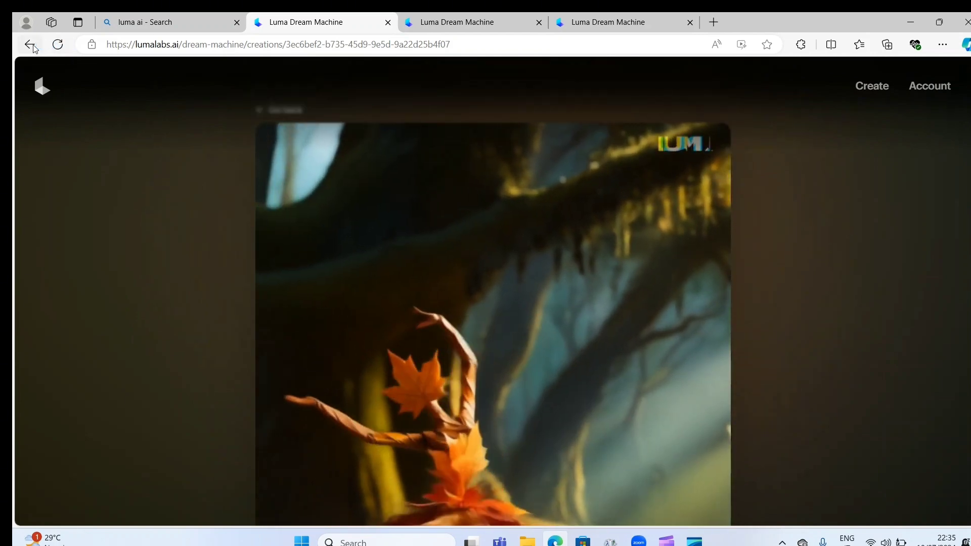
Return to the gallery and play the two smiling women with orange necklaces.
click(32, 46)
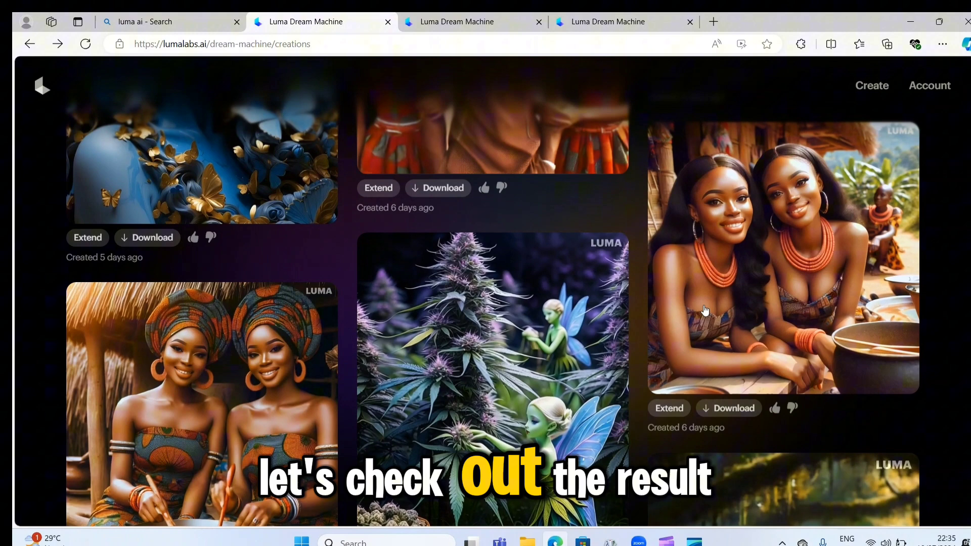
click(742, 286)
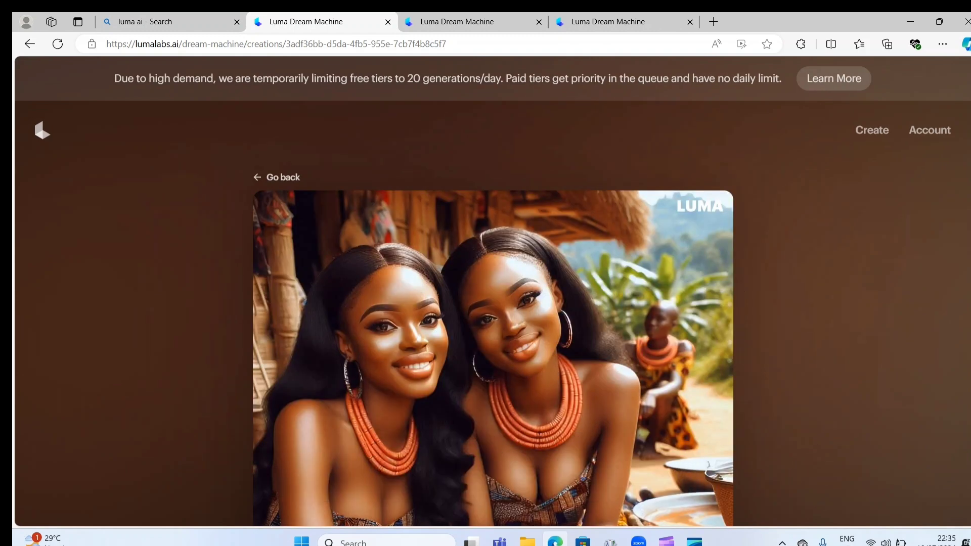
scroll(486, 292, down, 1)
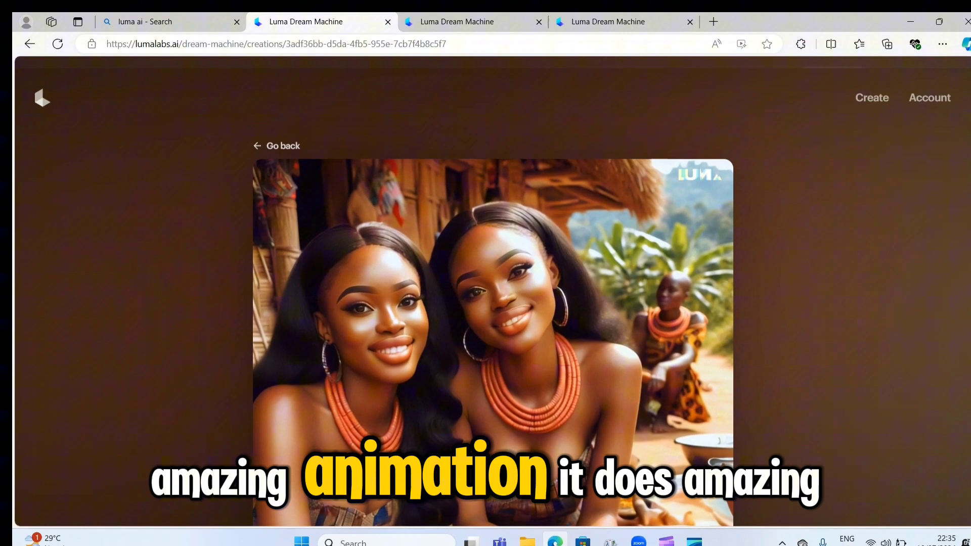
scroll(485, 291, down, 1)
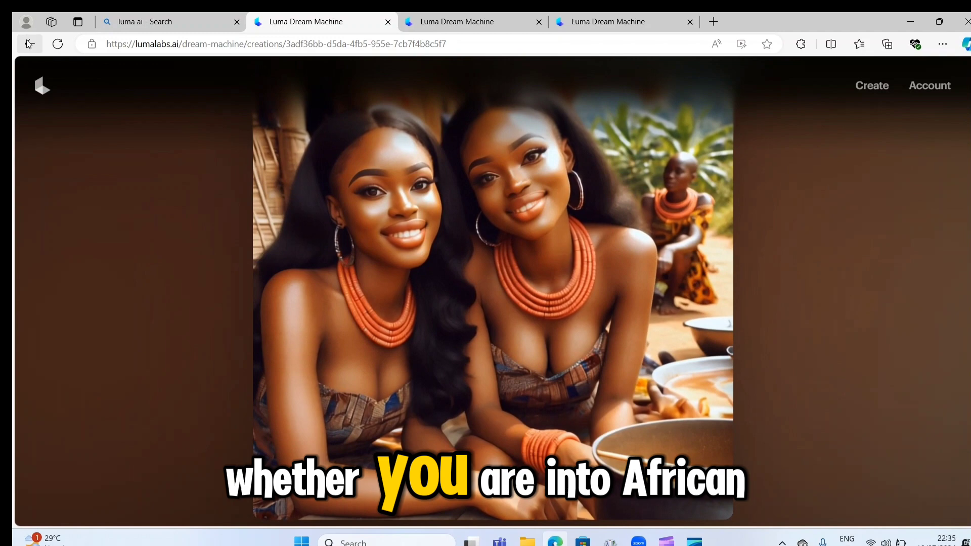
click(29, 44)
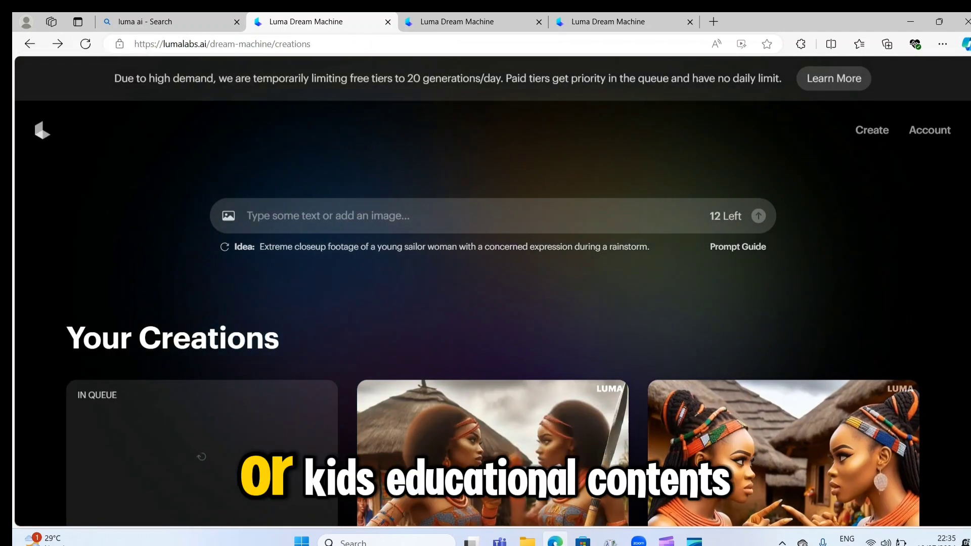
scroll(486, 303, down, 3)
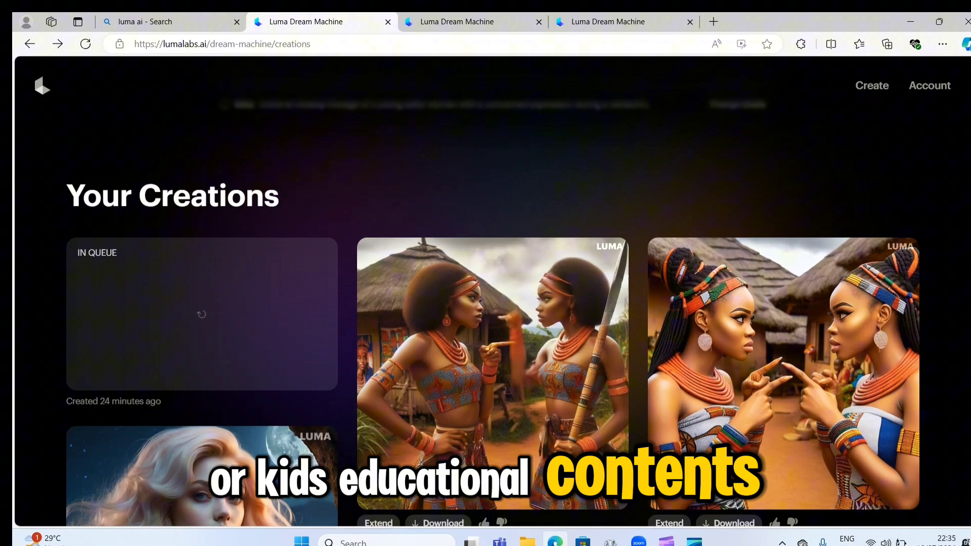
scroll(486, 304, down, 2)
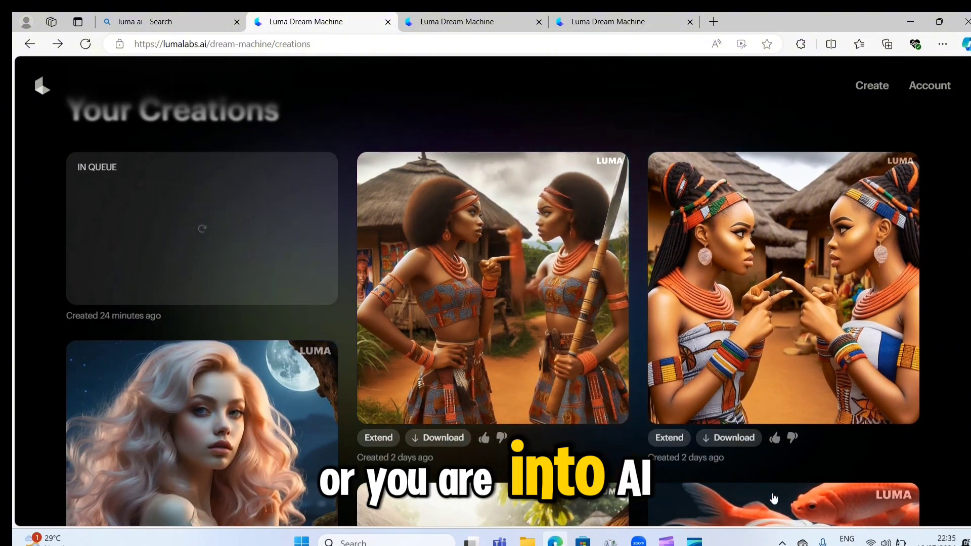
mouse_move(750, 409)
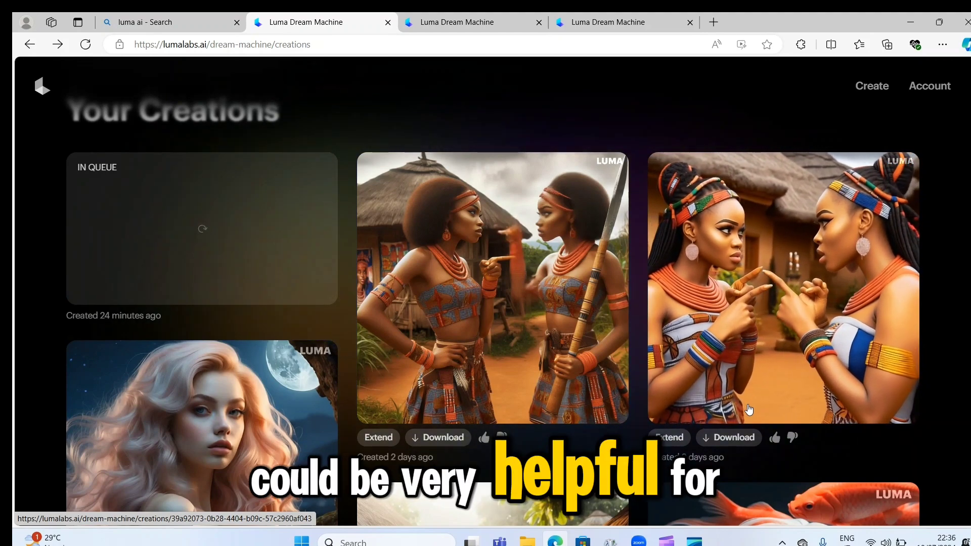
mouse_move(559, 385)
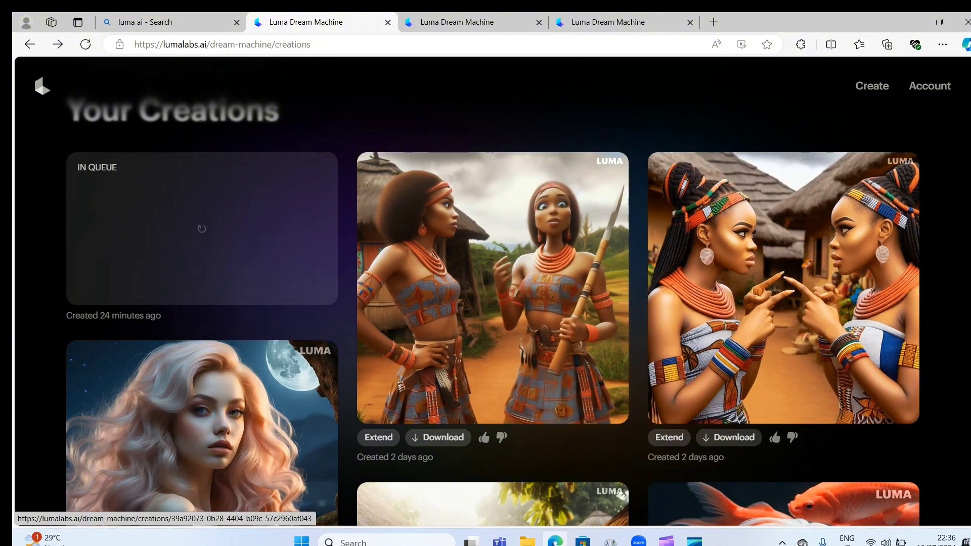
scroll(493, 310, down, 6)
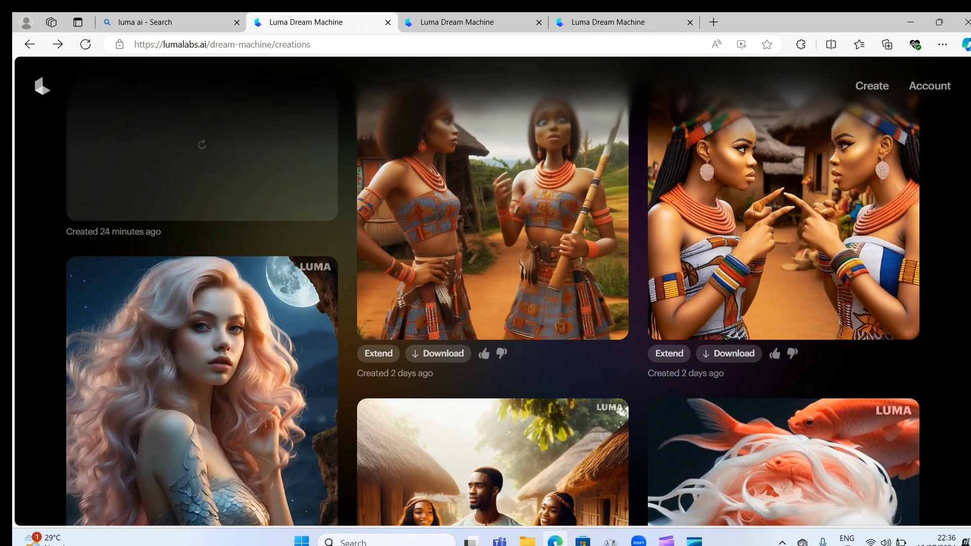
scroll(493, 311, down, 3)
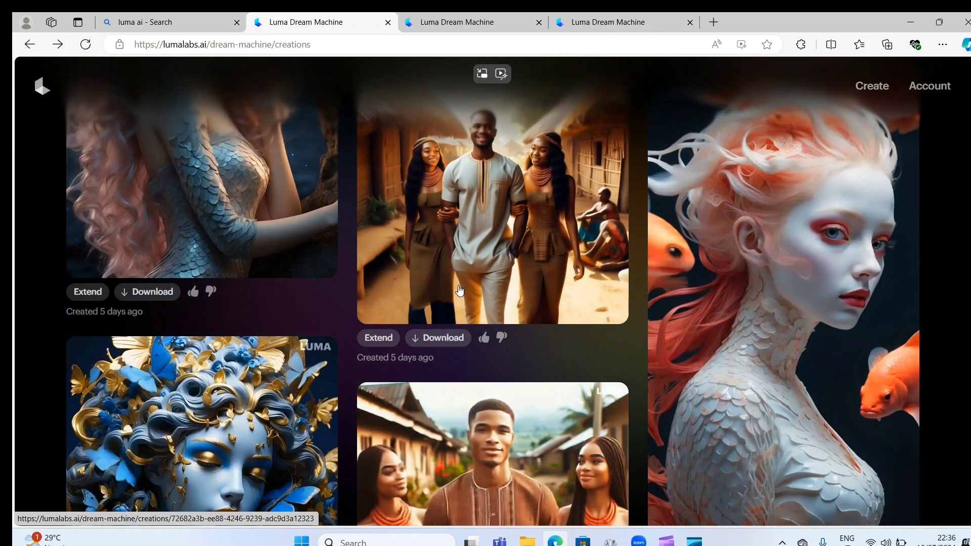
Watch the village couple video, then go back to the moonlit blonde-woman creation.
click(459, 290)
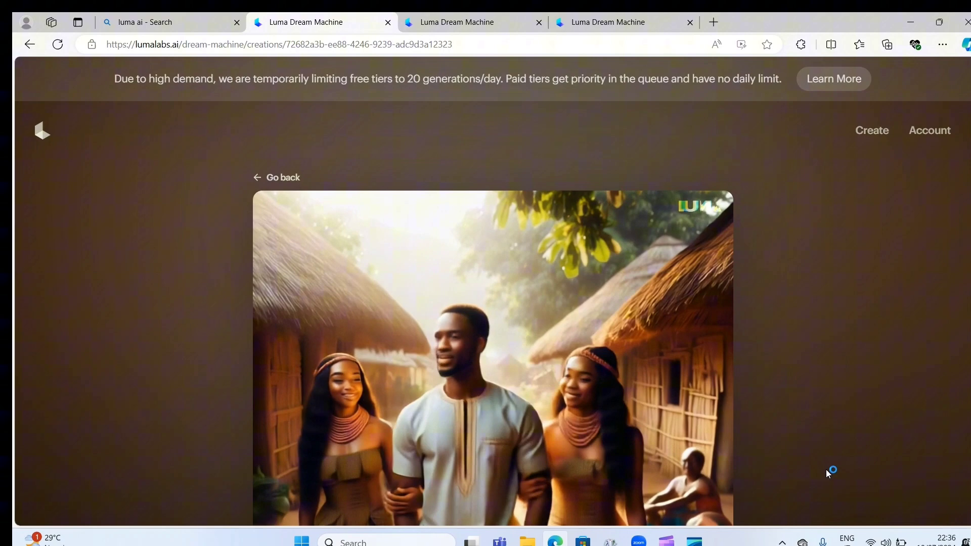
scroll(494, 303, down, 3)
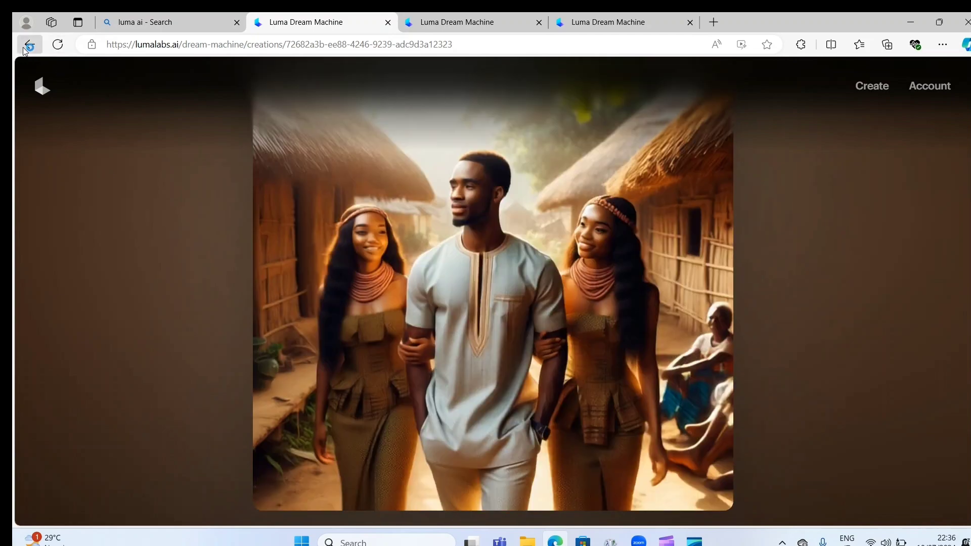
click(23, 47)
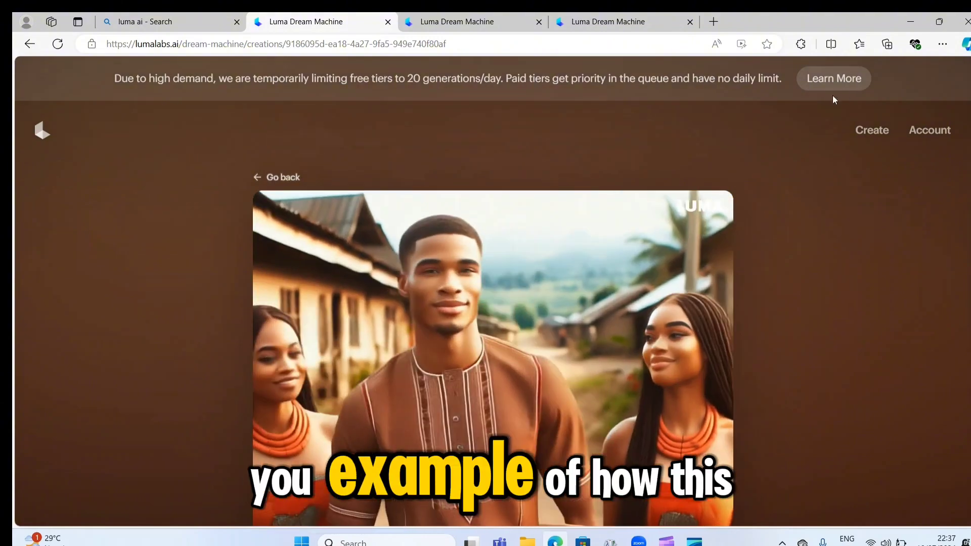
click(29, 46)
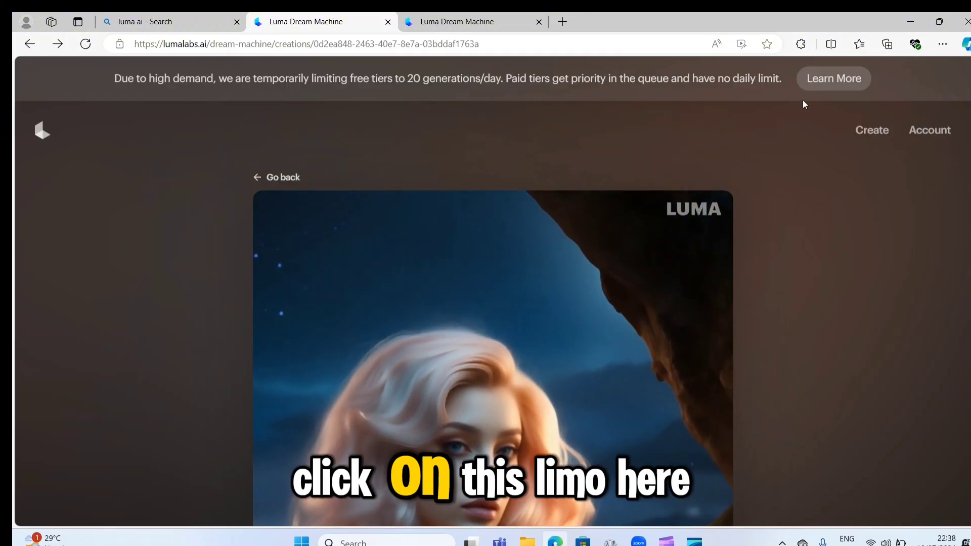
Open the FAQ and Prompt Guide from the banner and read to Image to Video Prompt Examples.
click(837, 84)
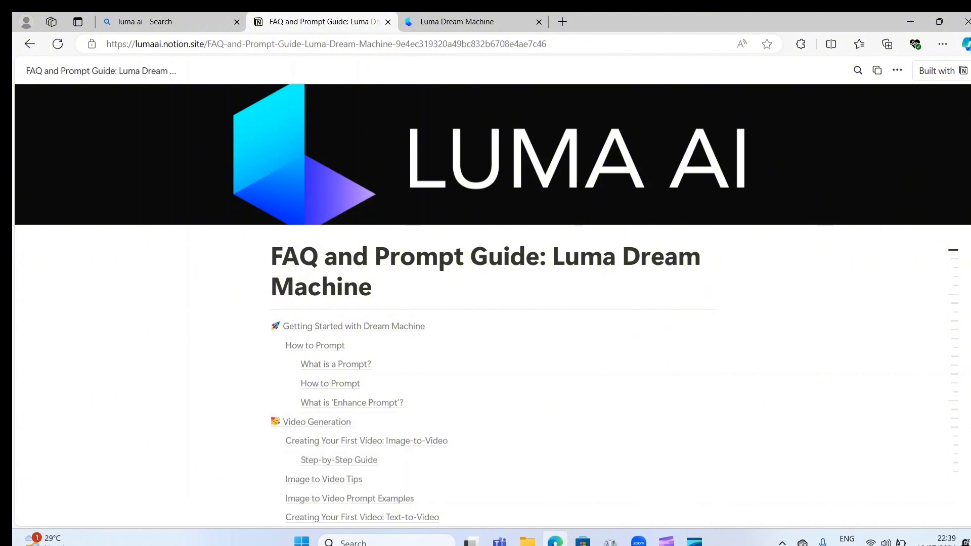
scroll(485, 304, down, 3)
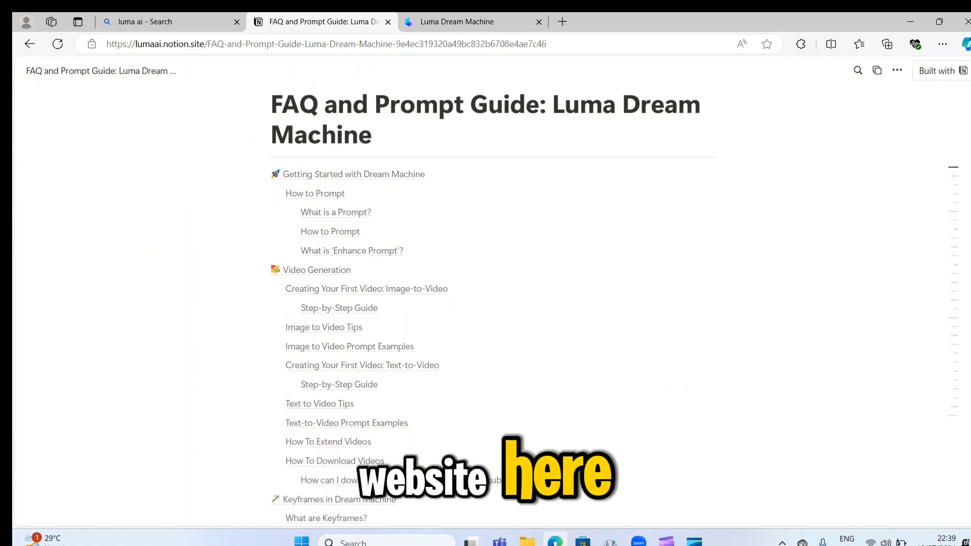
scroll(486, 303, down, 9)
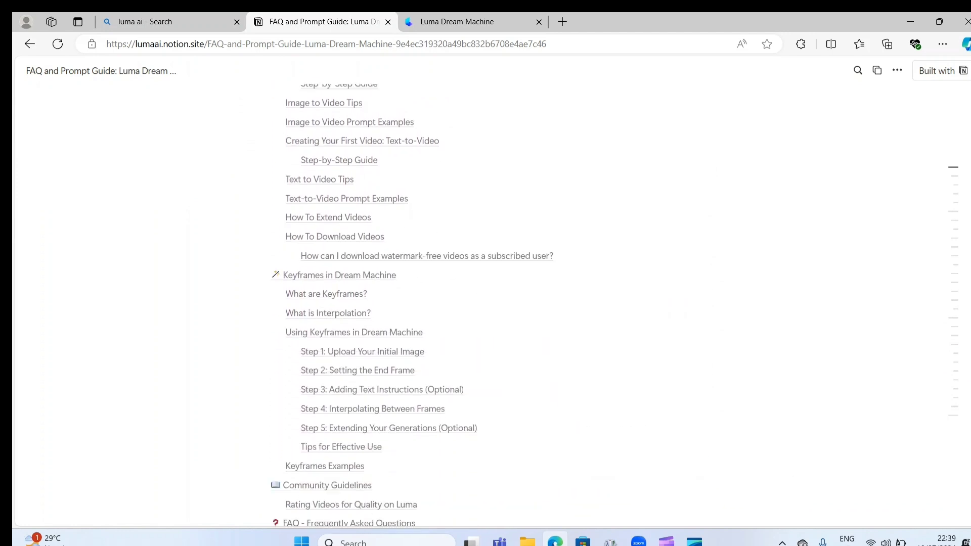
scroll(494, 304, down, 6)
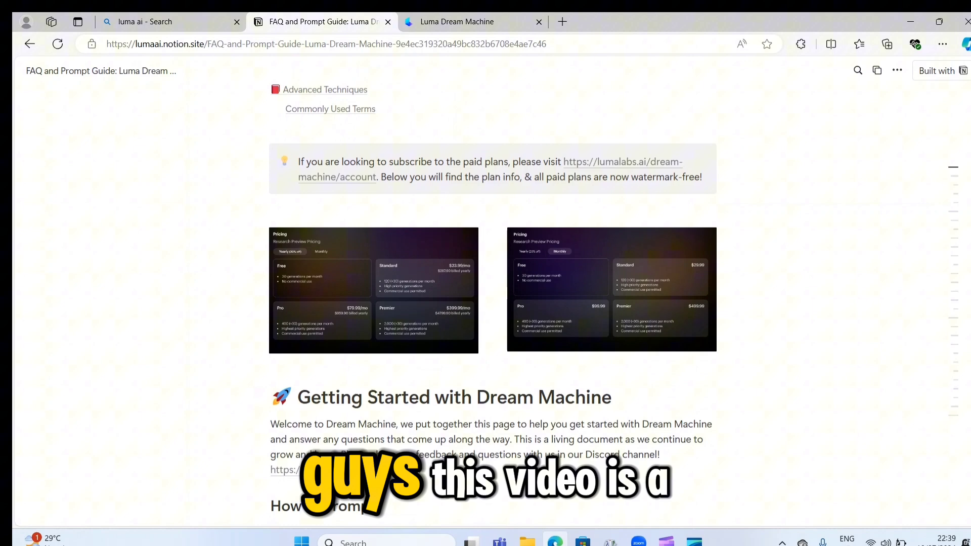
scroll(486, 304, down, 4)
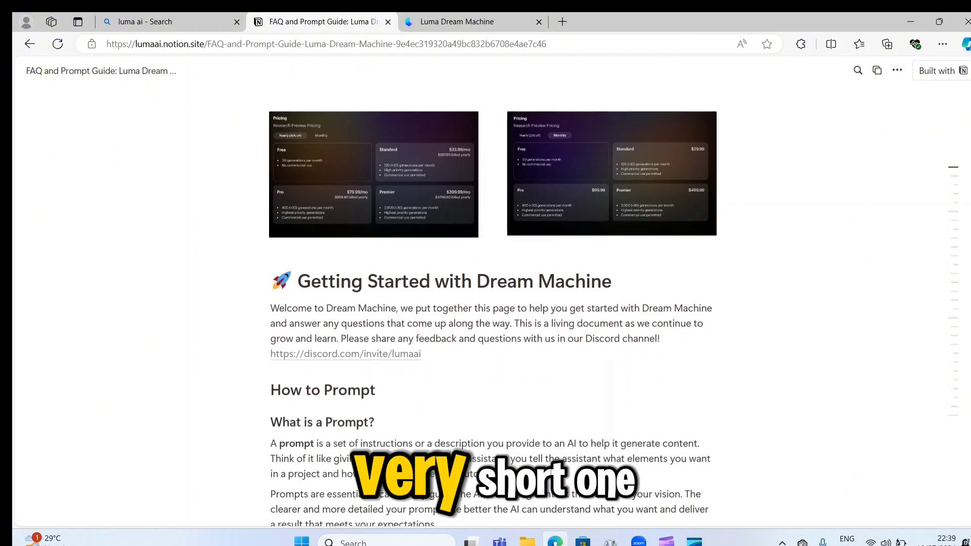
scroll(494, 304, down, 10)
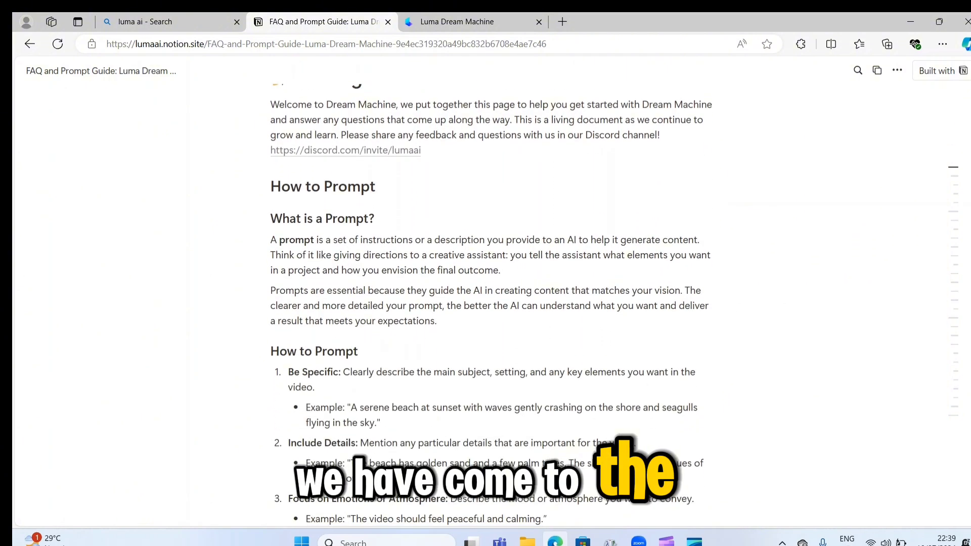
scroll(493, 303, down, 5)
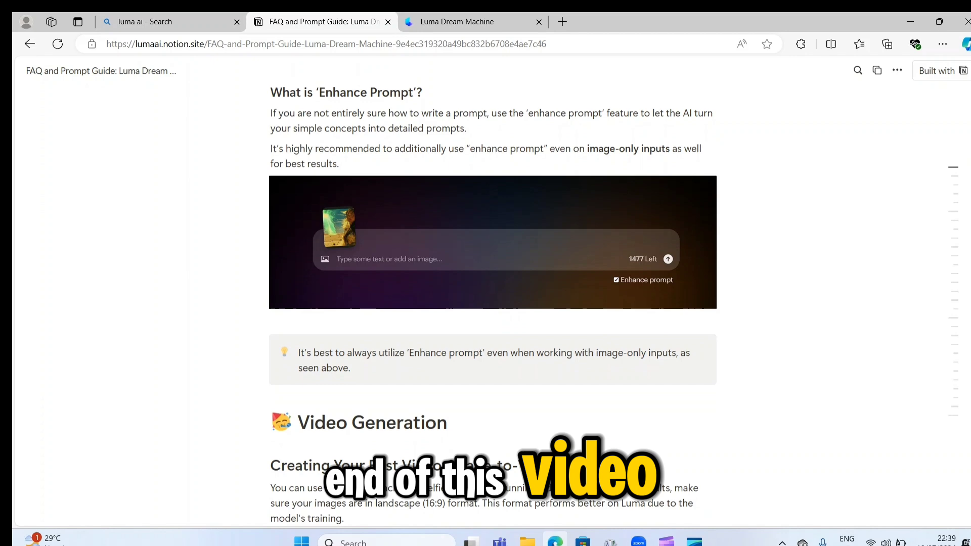
scroll(493, 303, down, 12)
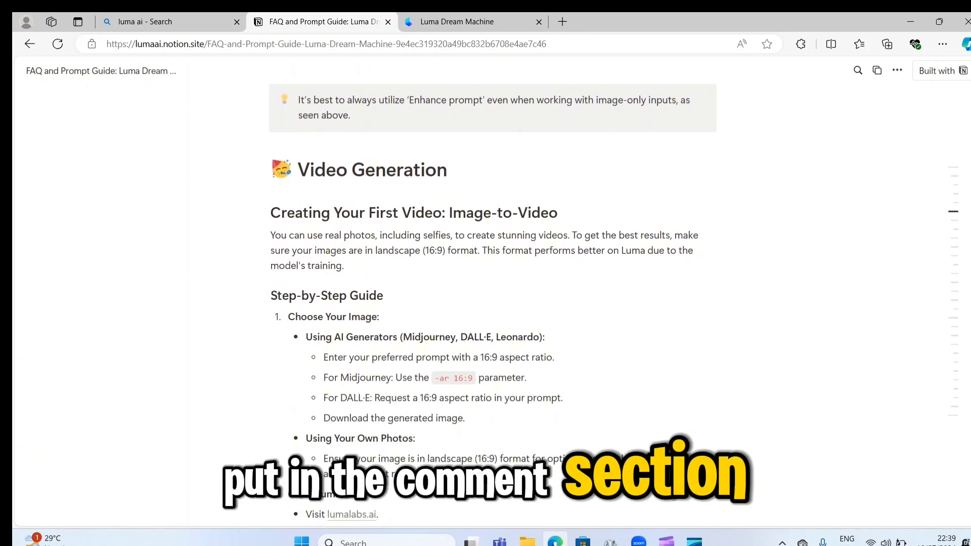
scroll(493, 303, down, 2)
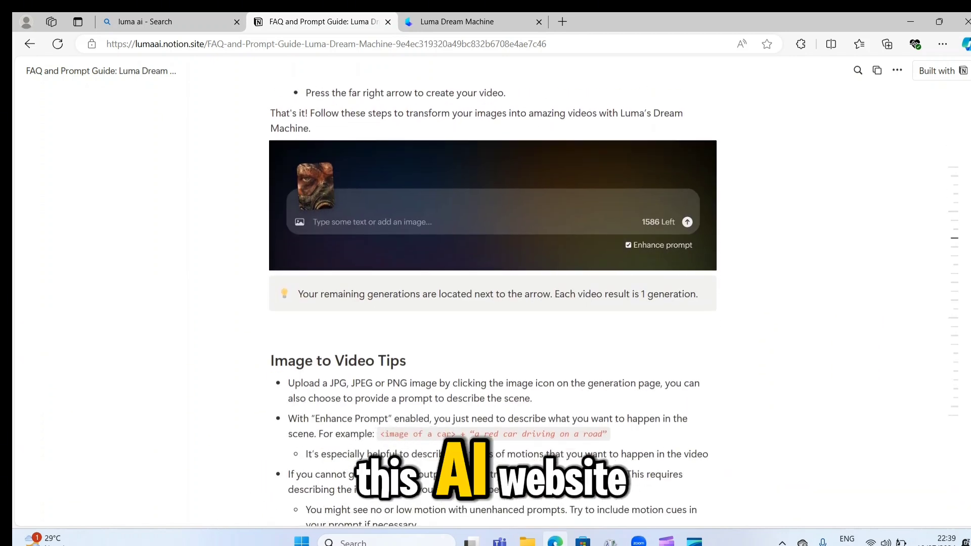
scroll(494, 303, down, 8)
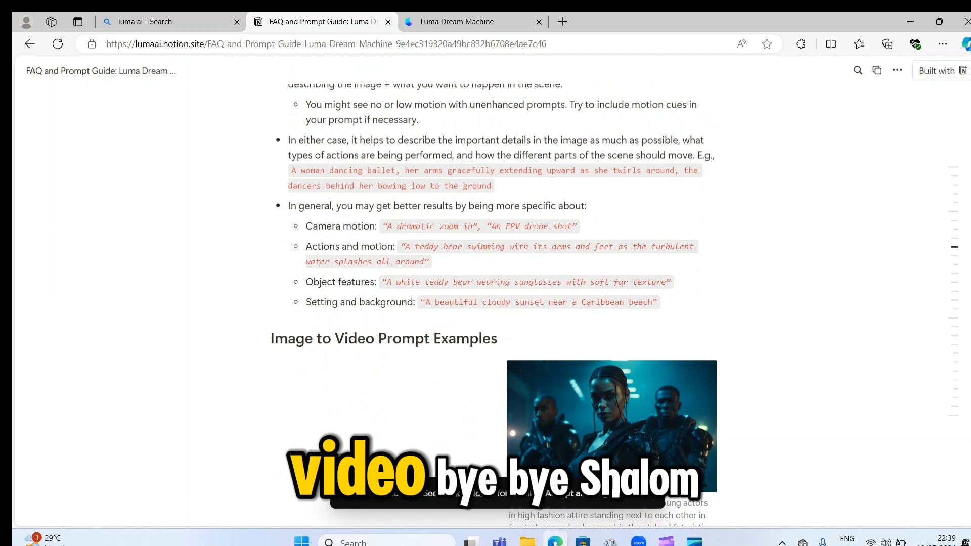
scroll(494, 304, down, 7)
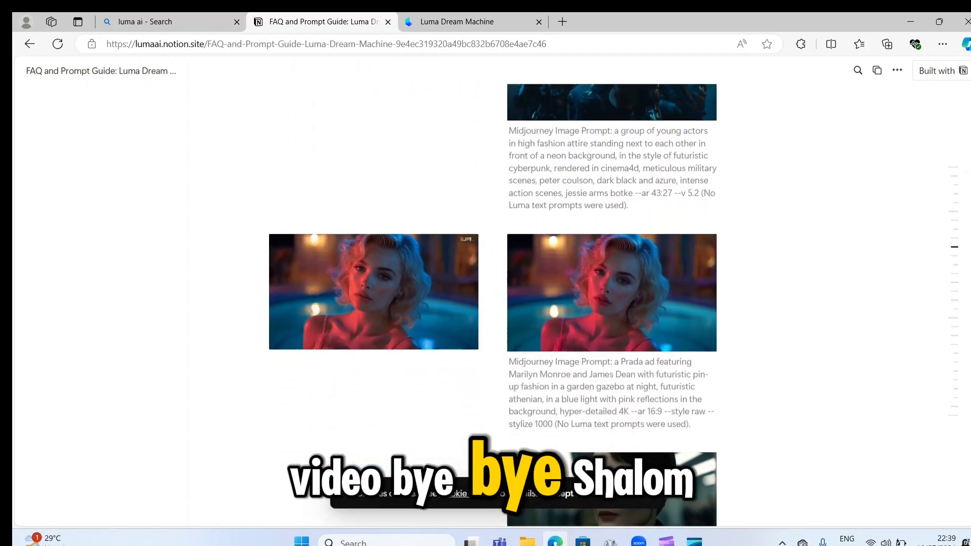